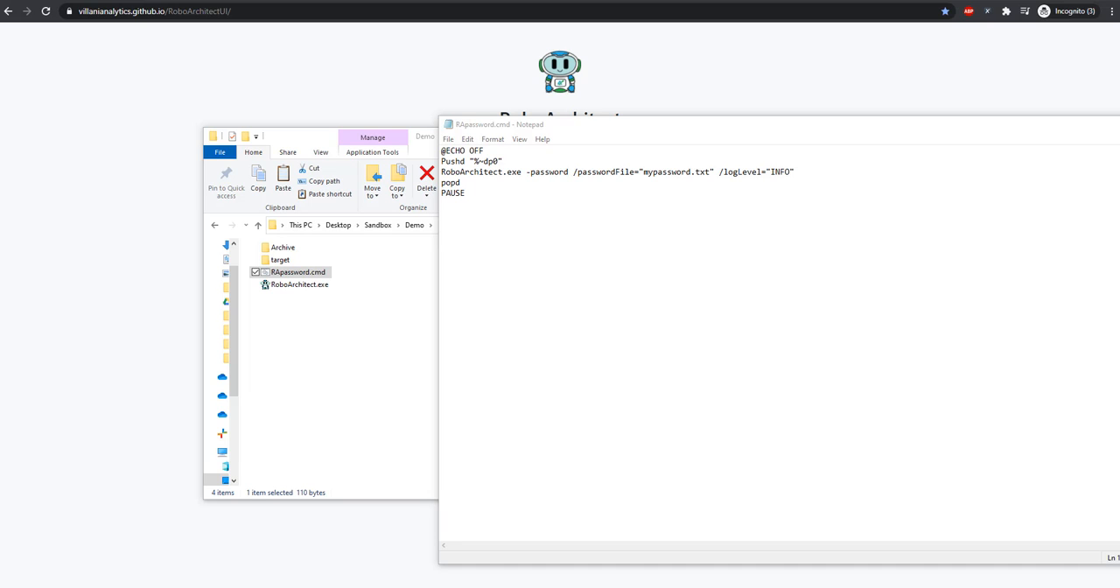
Examine the RoboArchitect.exe line in RApassword.cmd, including its -password command, passwordFile parameter and logLevel parameter
click(847, 175)
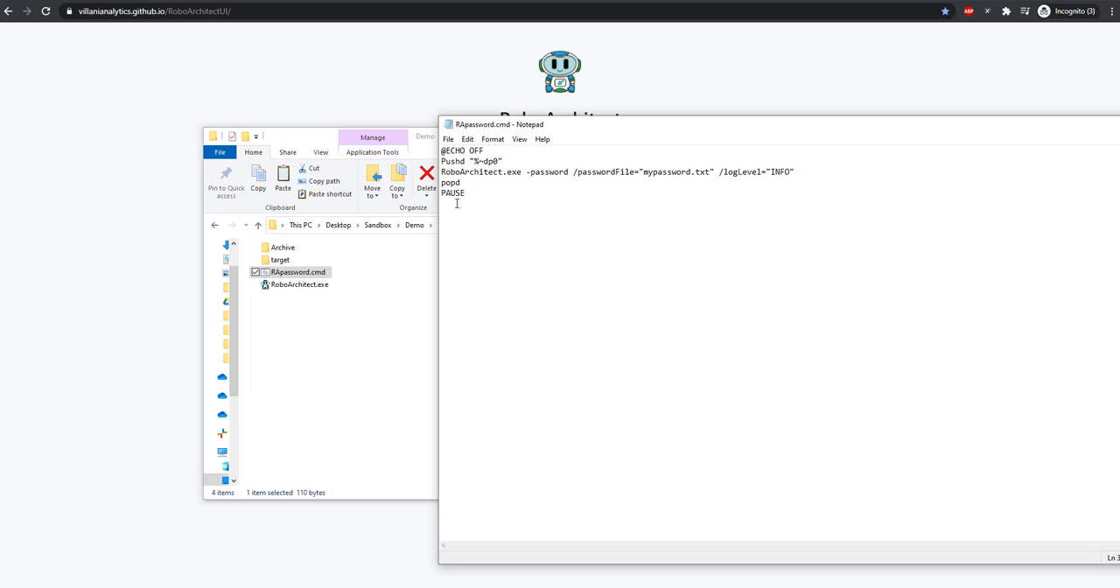
triple_click(451, 171)
double_click(451, 171)
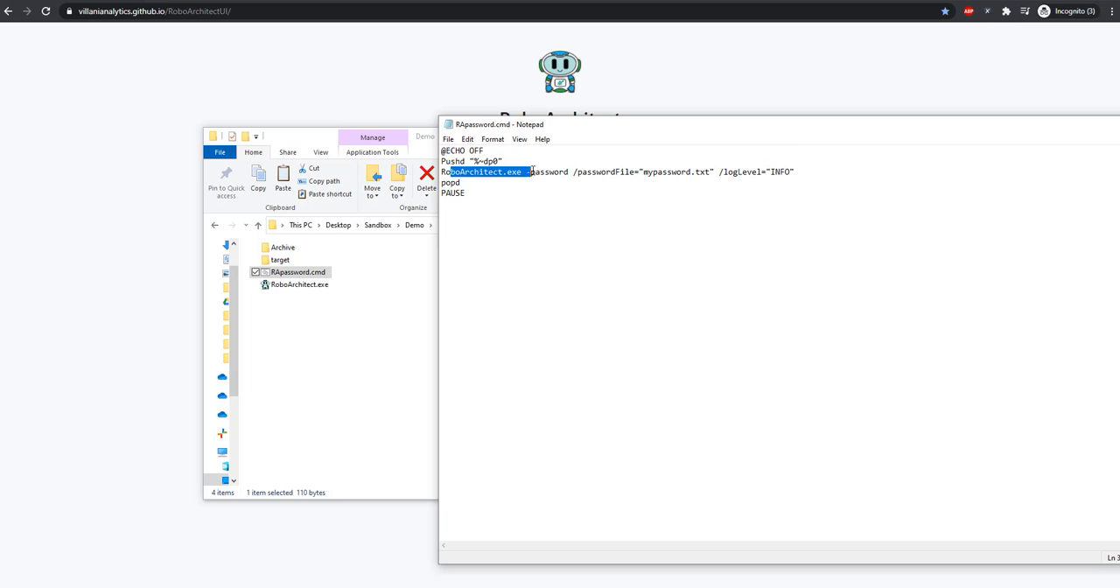
double_click(551, 172)
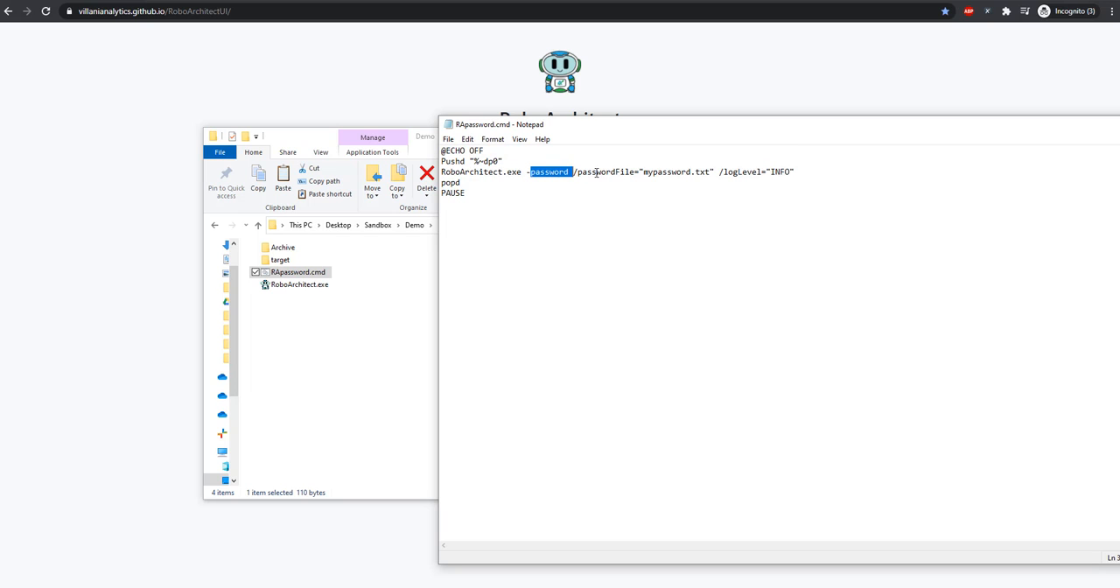
click(593, 172)
drag(796, 172, 719, 172)
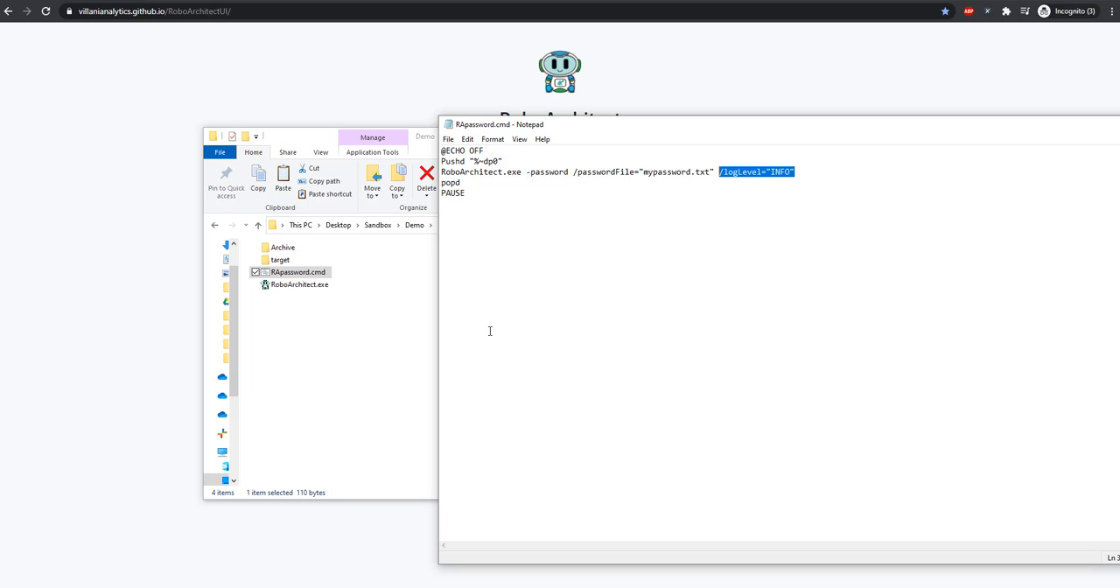
Switch to the Demo folder in File Explorer and run RApassword.cmd
click(374, 382)
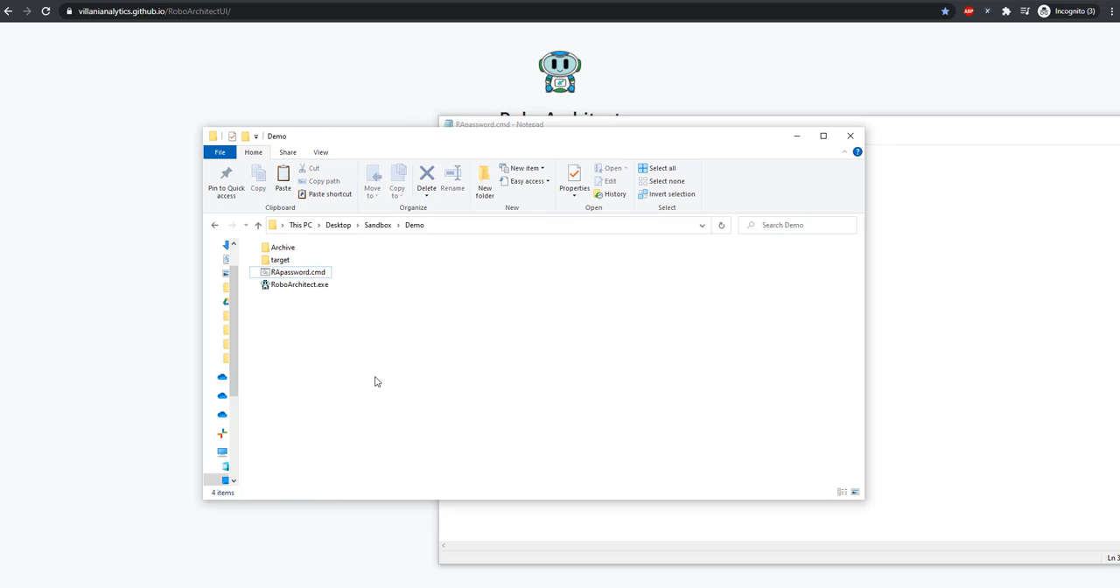
click(298, 273)
double_click(300, 278)
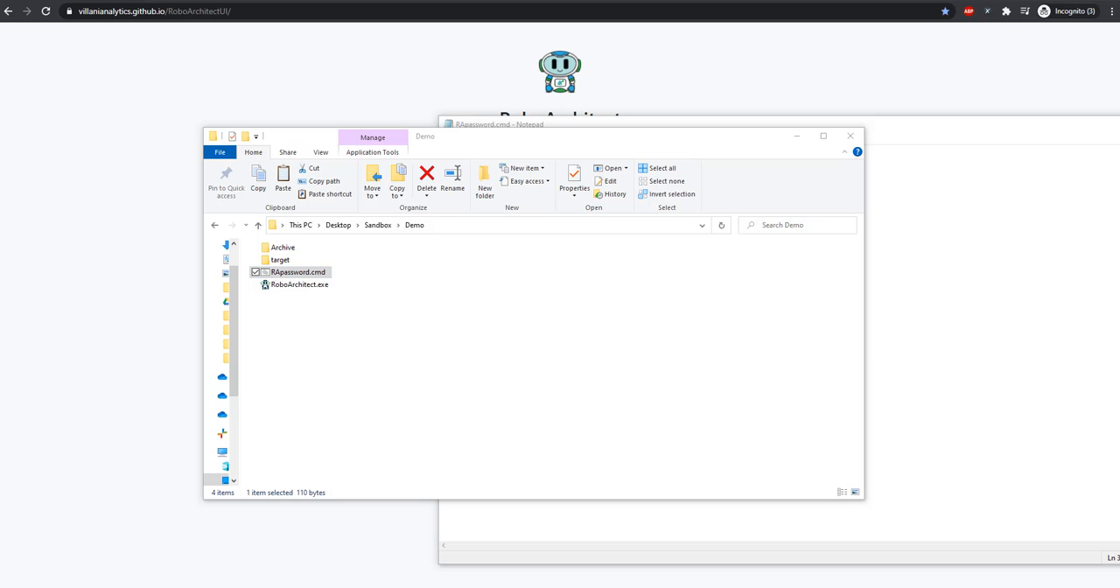
drag(805, 213, 779, 210)
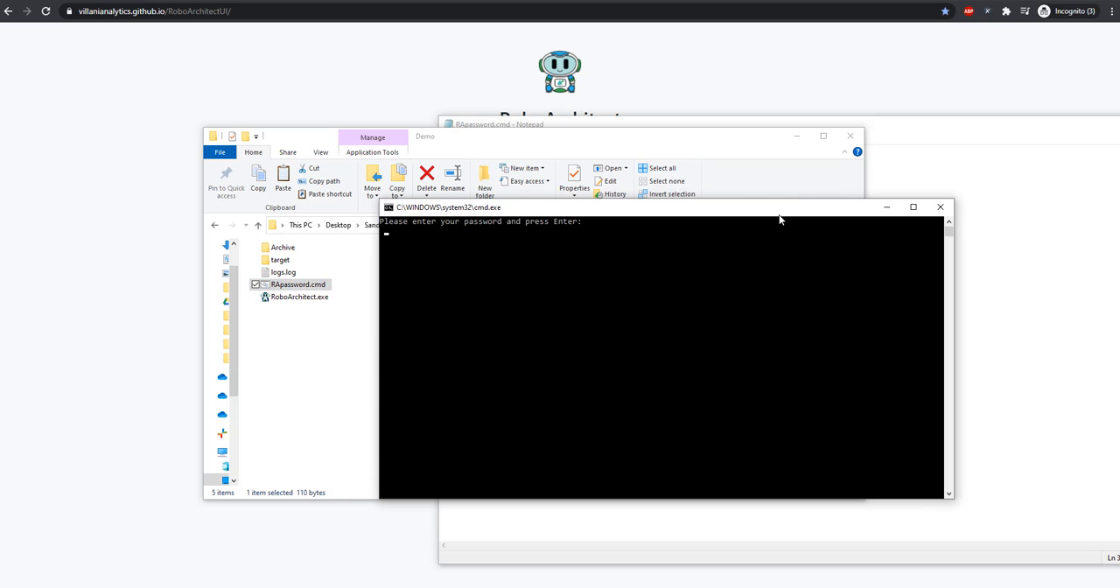
Enter the password to encrypt at the console prompt and close the finished script
click(526, 251)
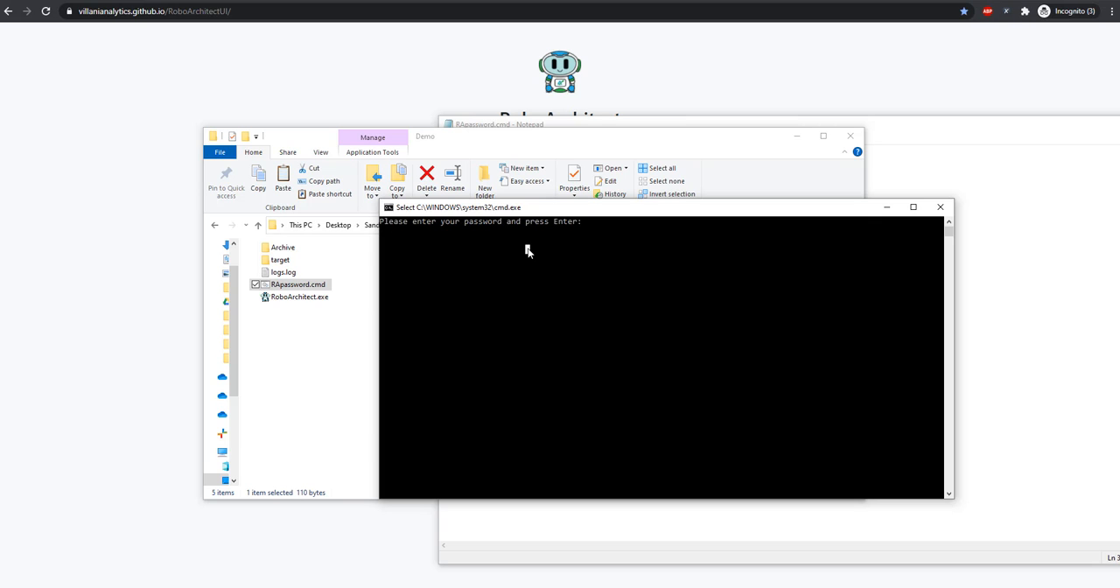
key(Escape)
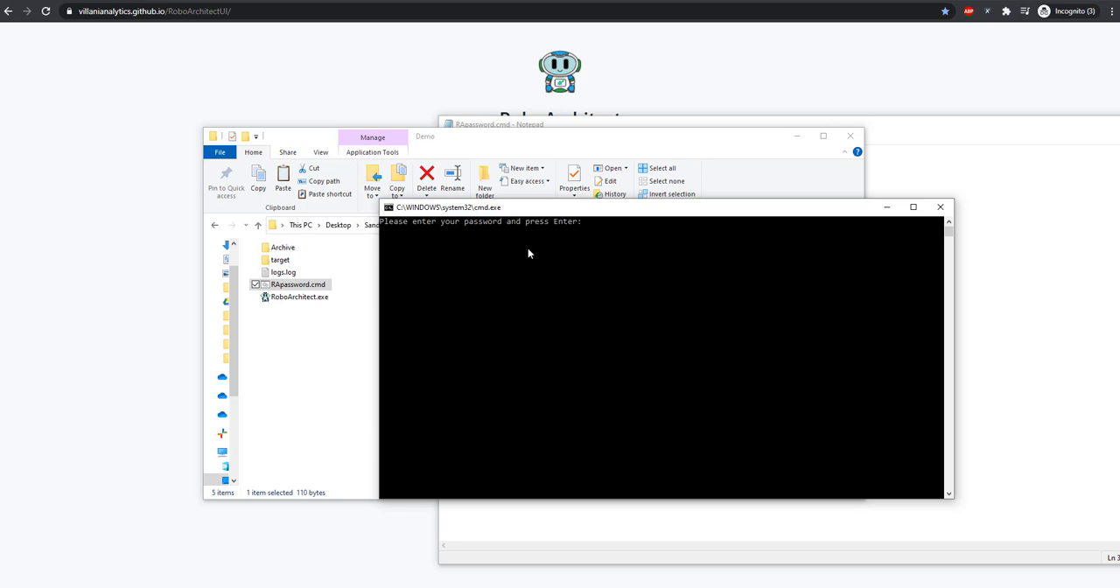
key(Return)
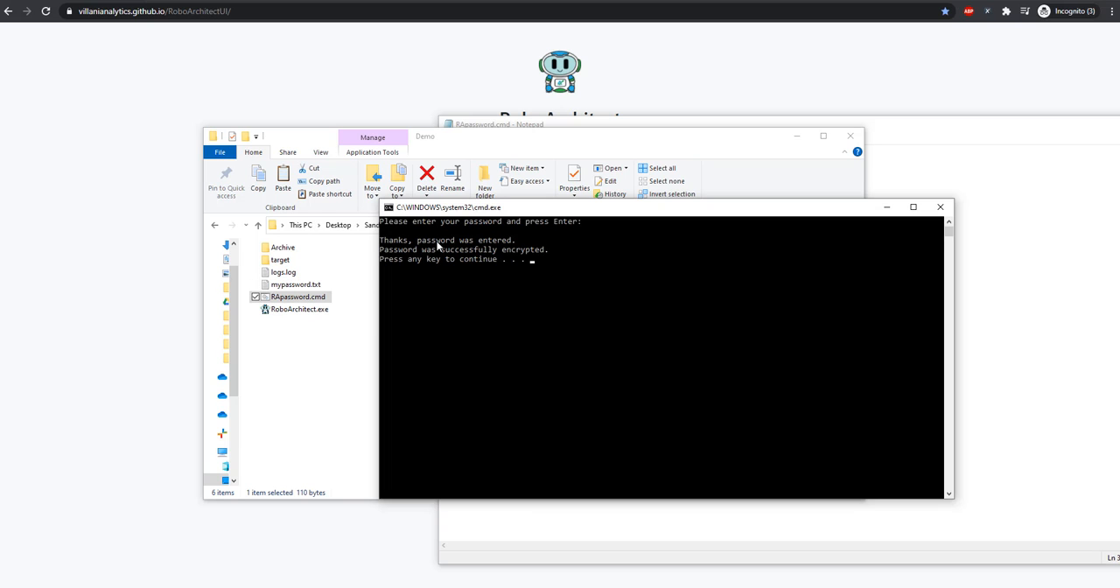
key(Return)
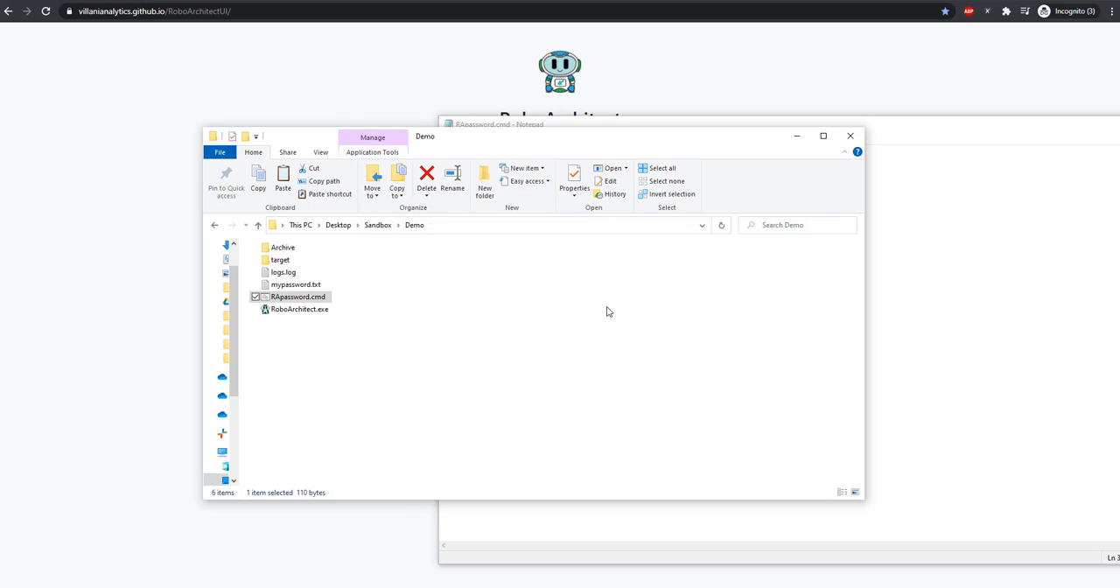
Open mypassword.txt from the Demo folder, examine its encrypted content, and close the file
click(412, 350)
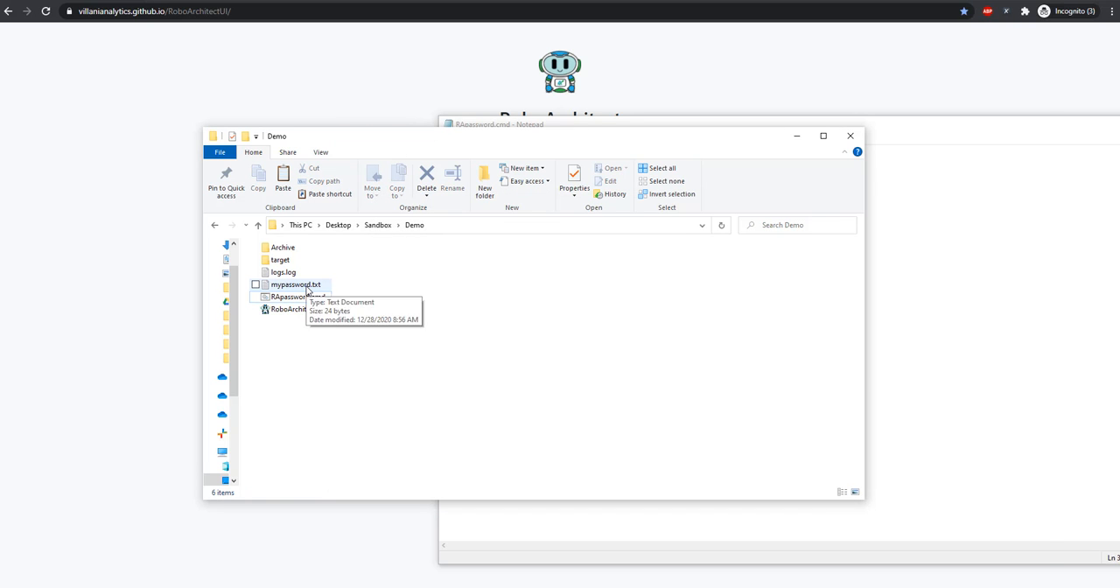
double_click(307, 286)
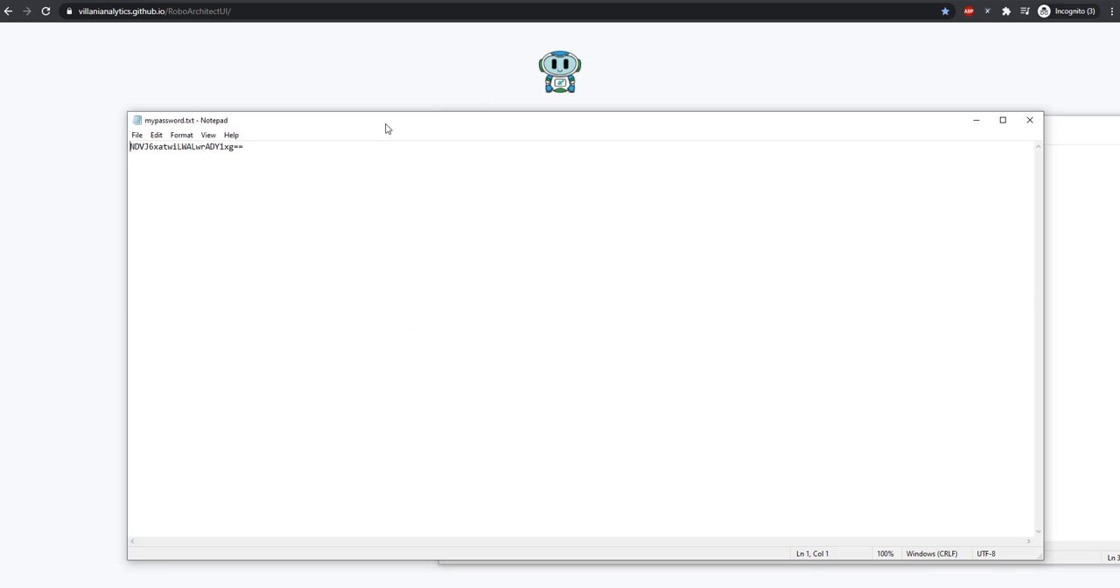
drag(384, 125, 733, 216)
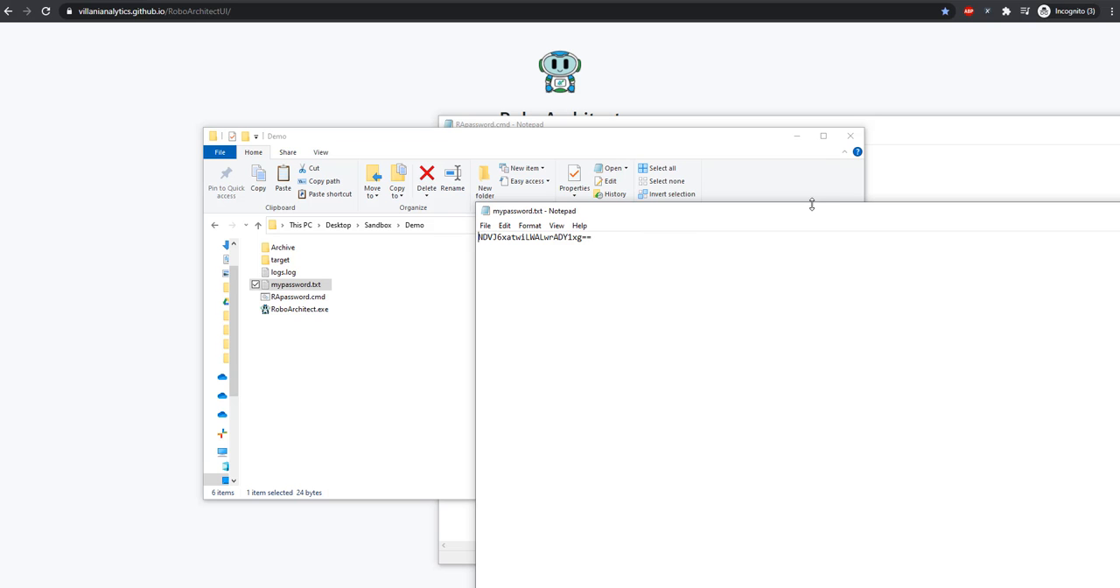
drag(809, 200, 418, 201)
drag(536, 204, 403, 172)
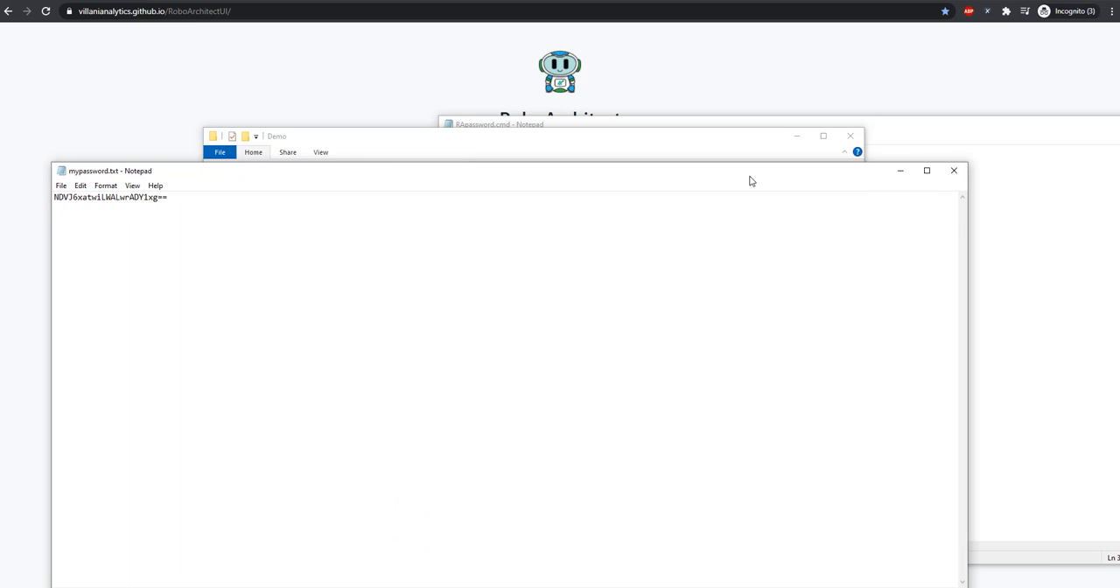
click(952, 169)
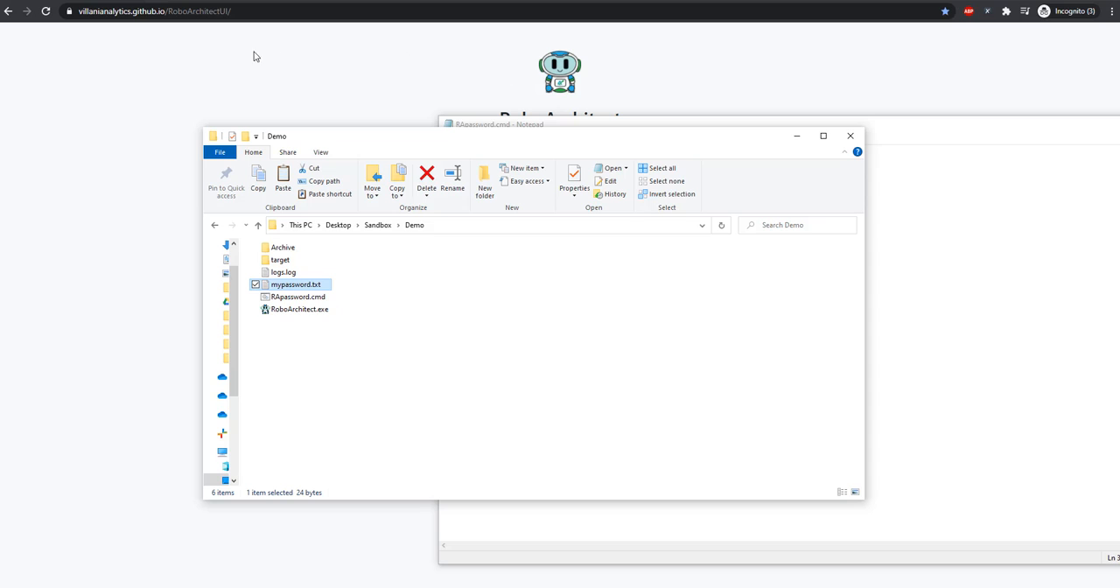
Switch to the RoboArchitect command generator page in the browser and review the Command options and the Password file field
click(92, 153)
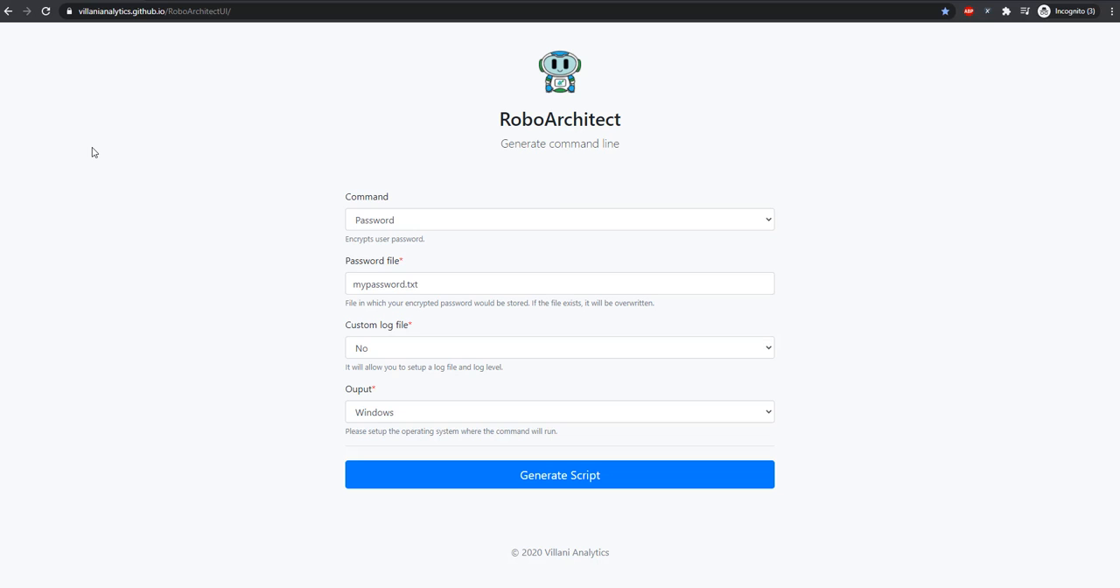
click(767, 223)
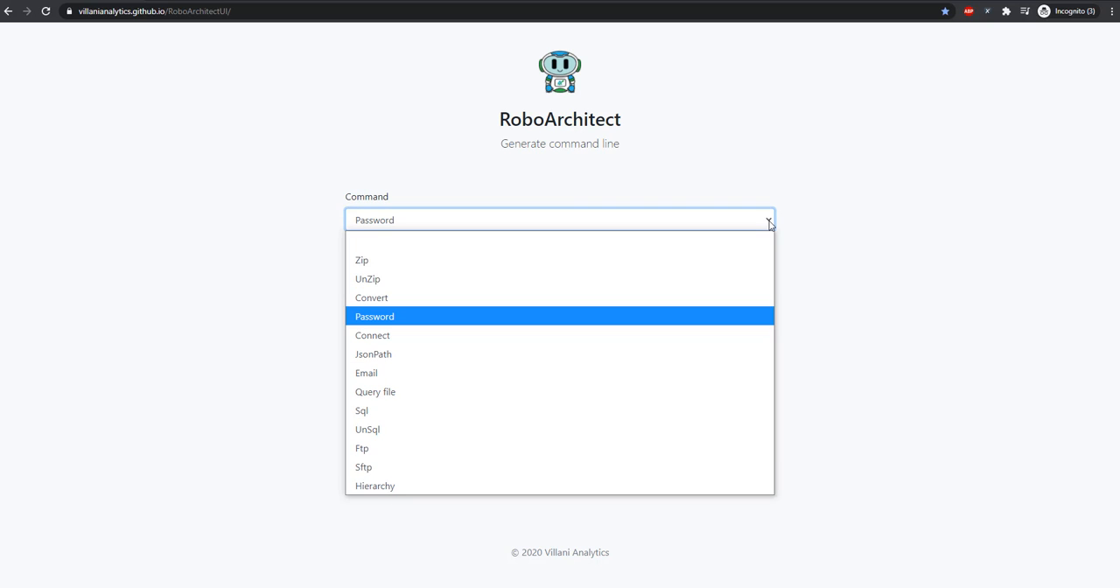
click(886, 312)
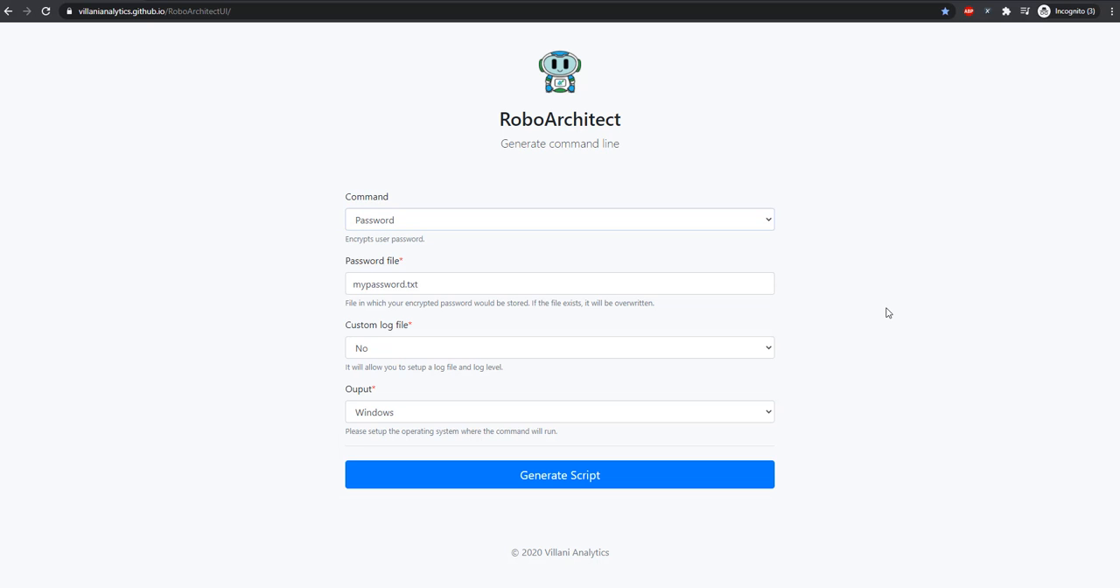
click(370, 292)
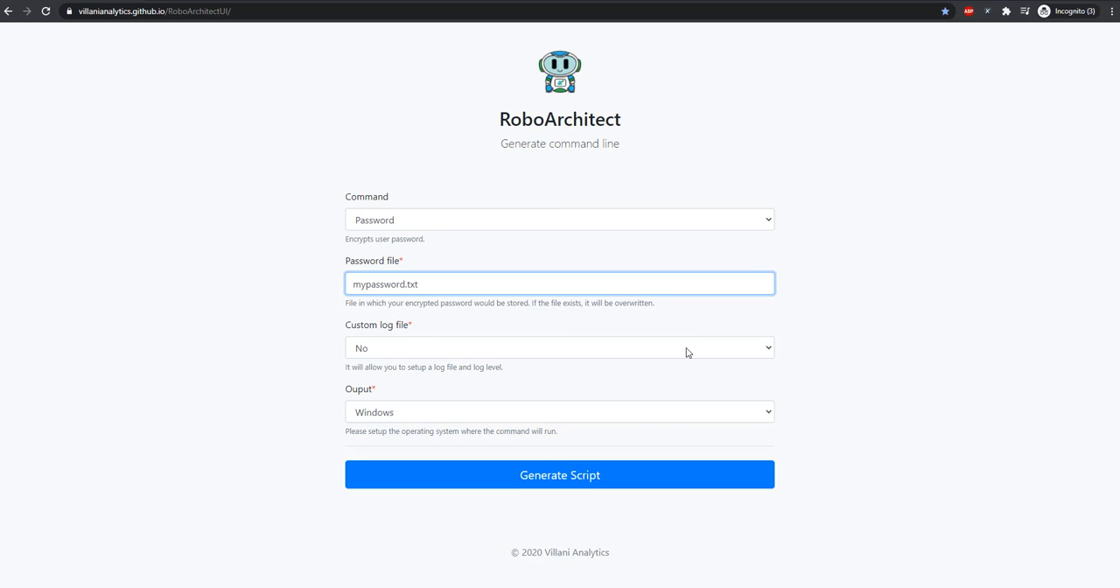
Set the Custom log file option to Yes for the Password command
click(766, 348)
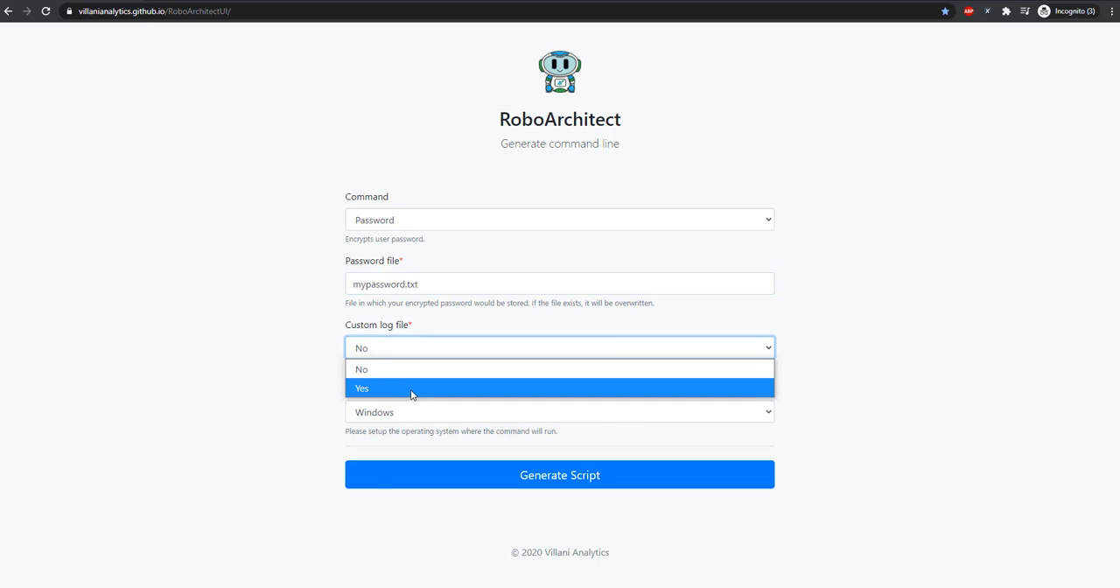
click(411, 389)
scroll(298, 459, down, 2)
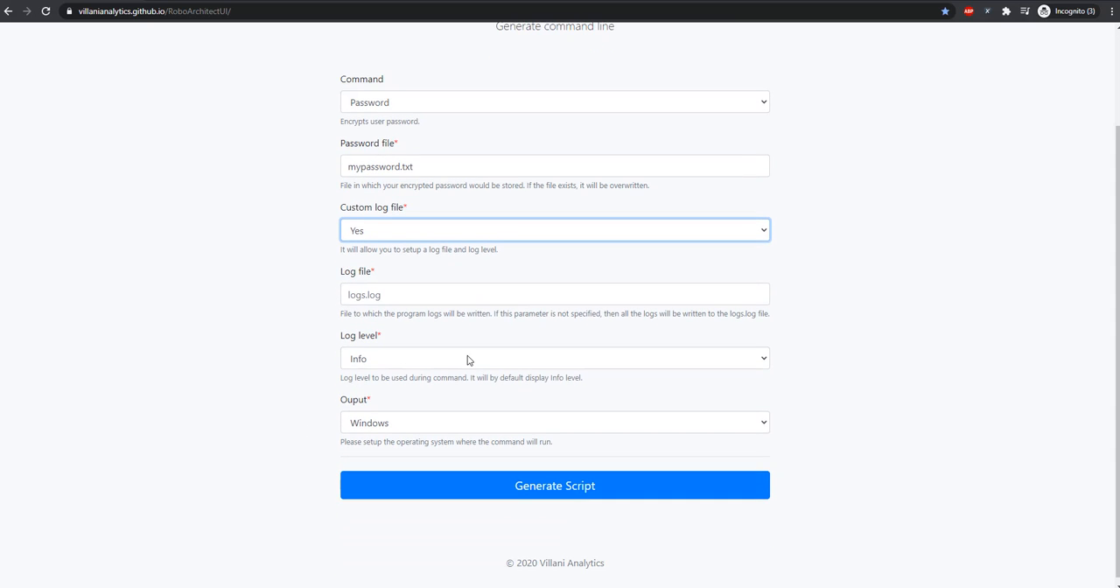
Review the available log levels and output operating systems, keeping Info and Windows selected
click(755, 358)
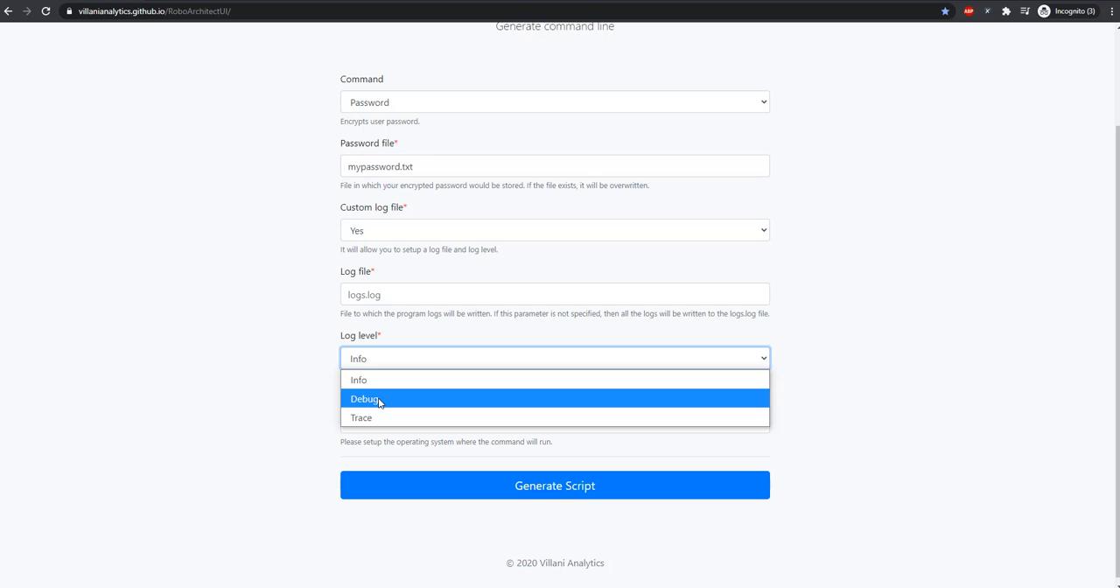
click(798, 400)
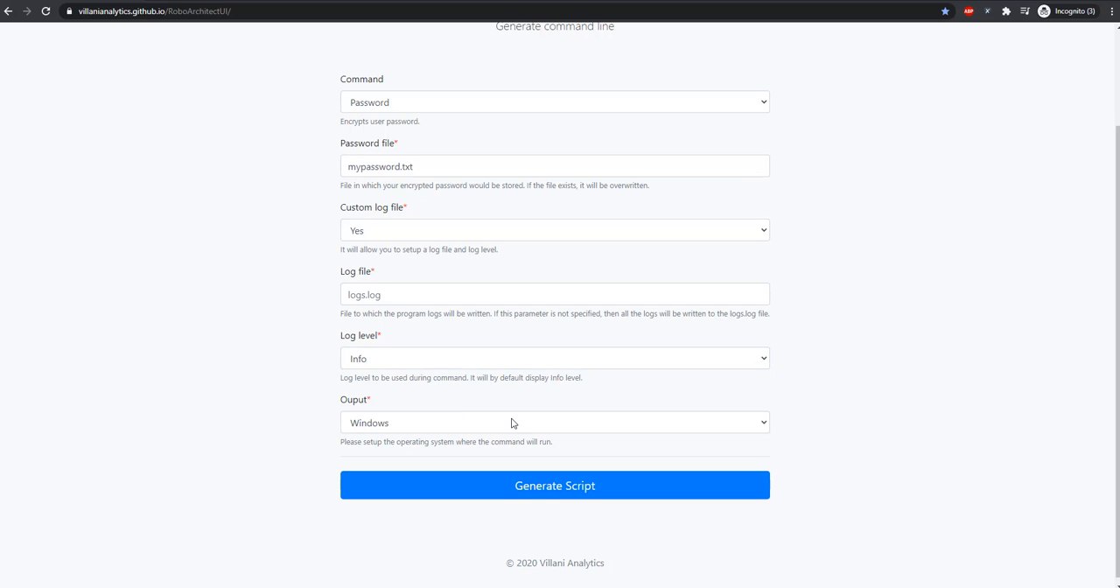
click(450, 427)
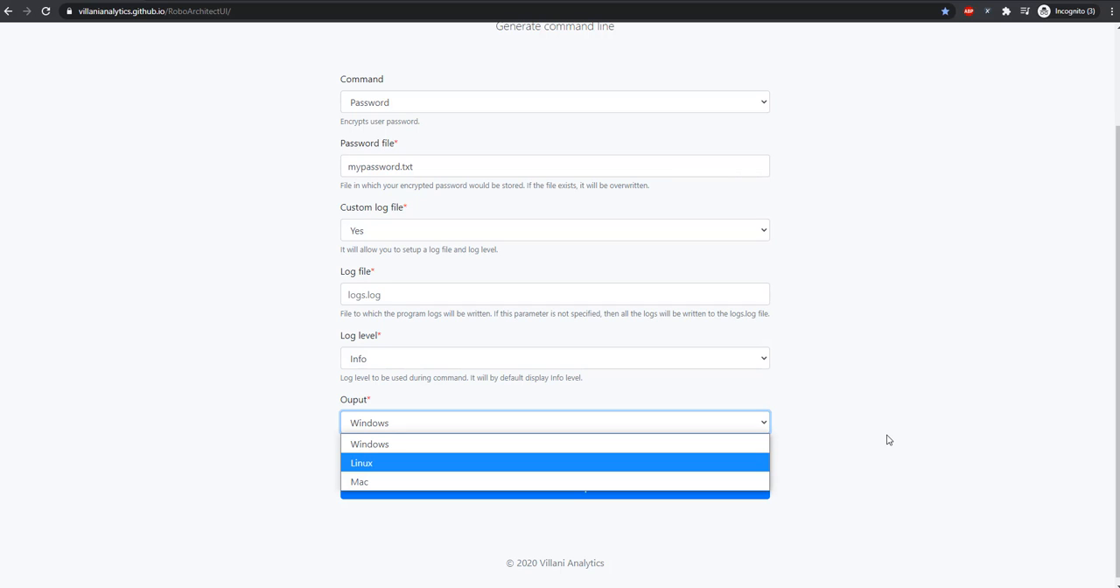
click(853, 446)
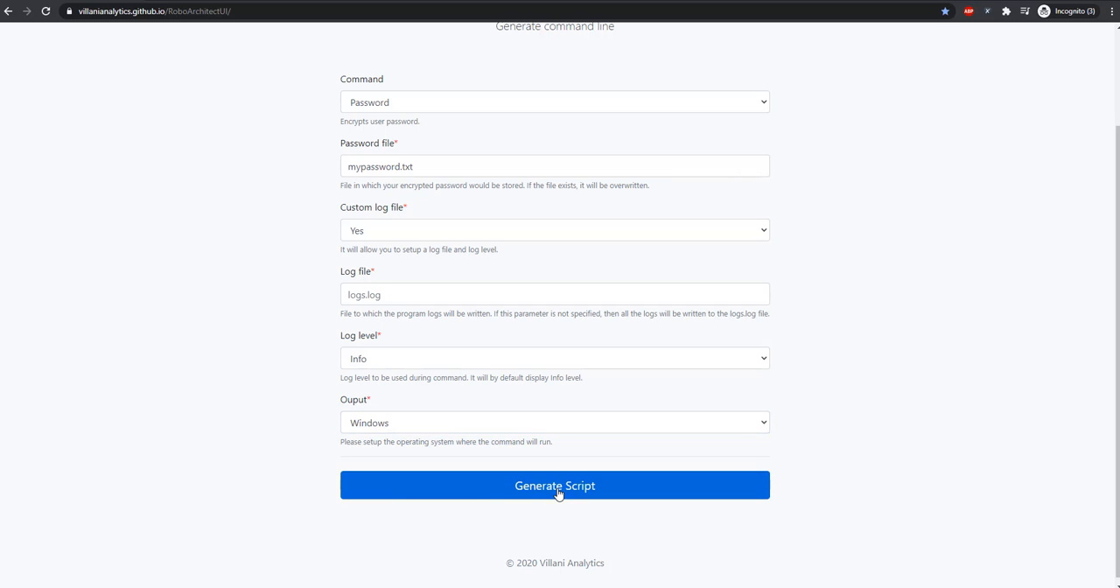